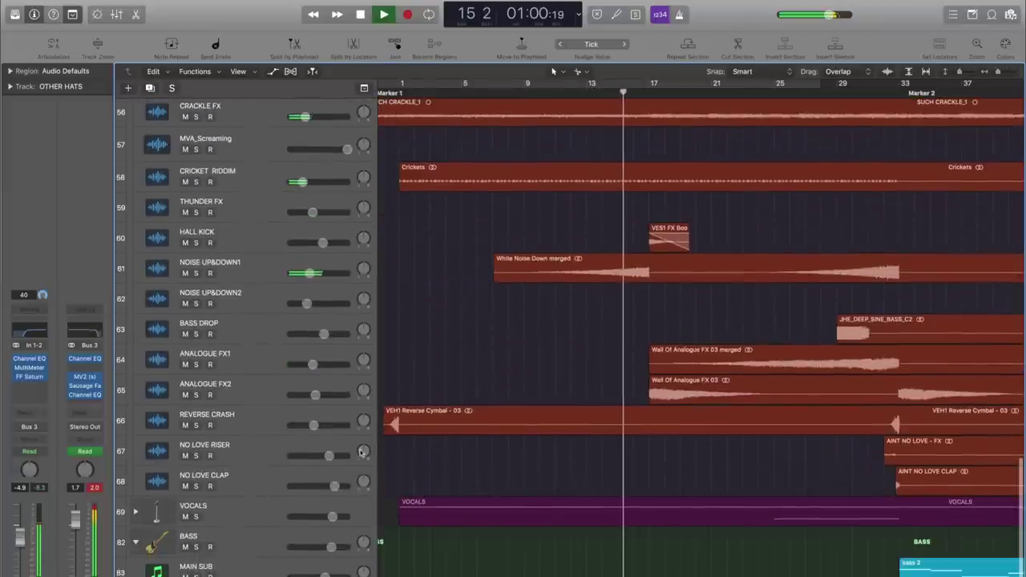
Expand the VOCALS track stack and look through its vocal tracks and the bass tracks.
{"action": "scroll", "coordinate": [136, 545], "scroll_direction": "down", "scroll_amount": 5}
{"action": "left_click", "coordinate": [134, 361]}
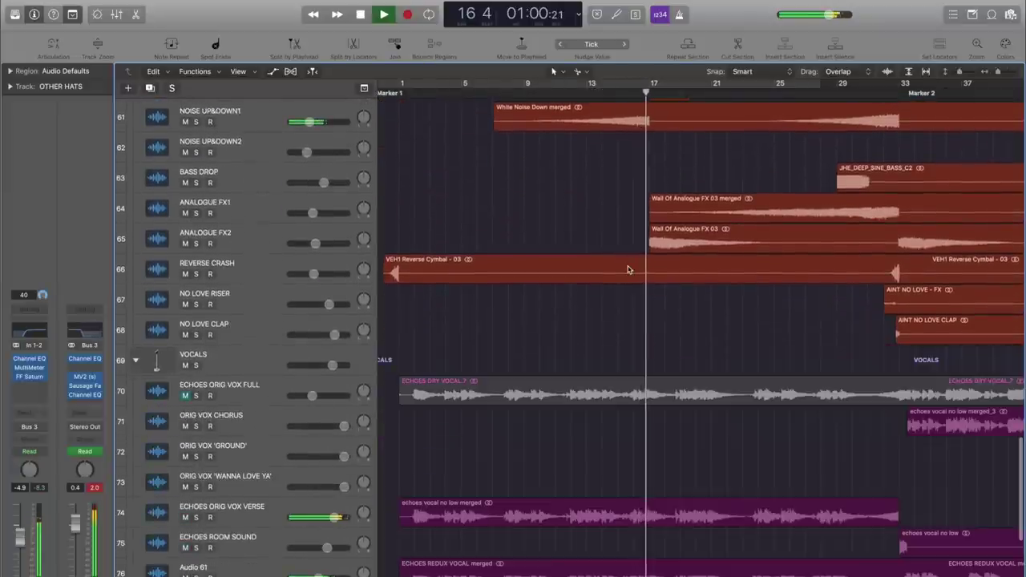
{"action": "scroll", "coordinate": [671, 335], "scroll_direction": "right", "scroll_amount": 10}
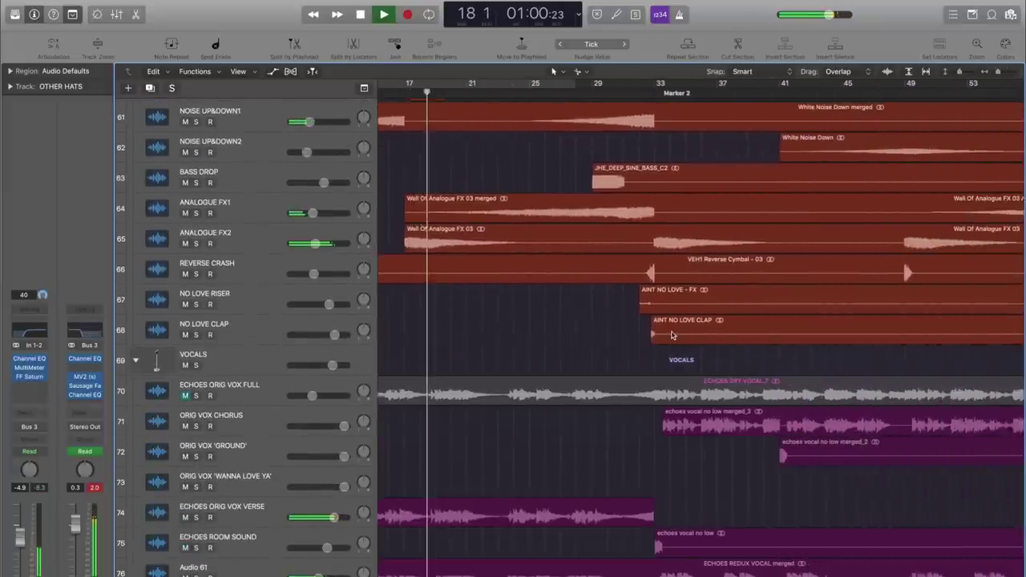
{"action": "scroll", "coordinate": [672, 335], "scroll_direction": "down", "scroll_amount": 4}
{"action": "scroll", "coordinate": [671, 335], "scroll_direction": "down", "scroll_amount": 8}
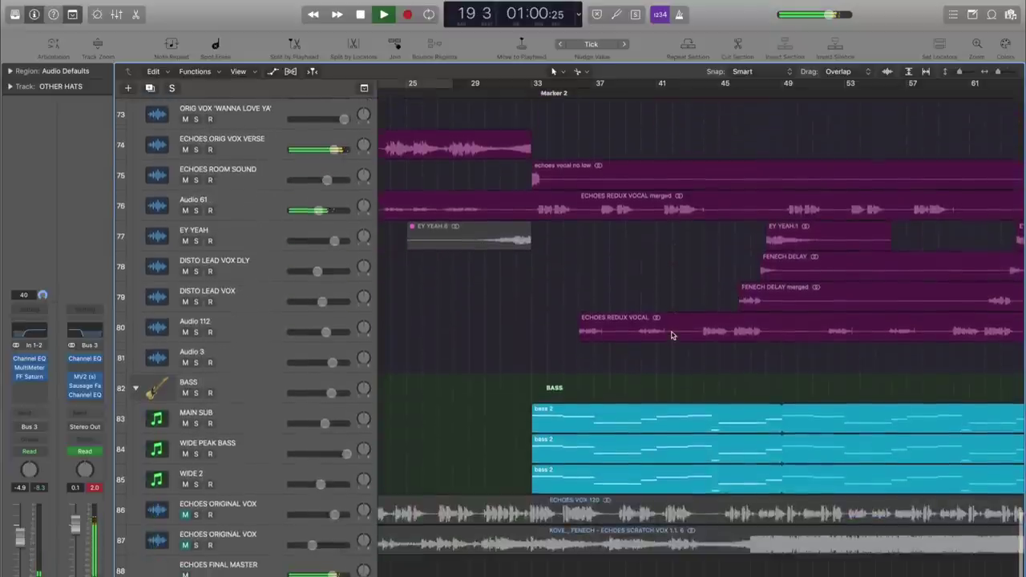
{"action": "scroll", "coordinate": [730, 327], "scroll_direction": "right", "scroll_amount": 4}
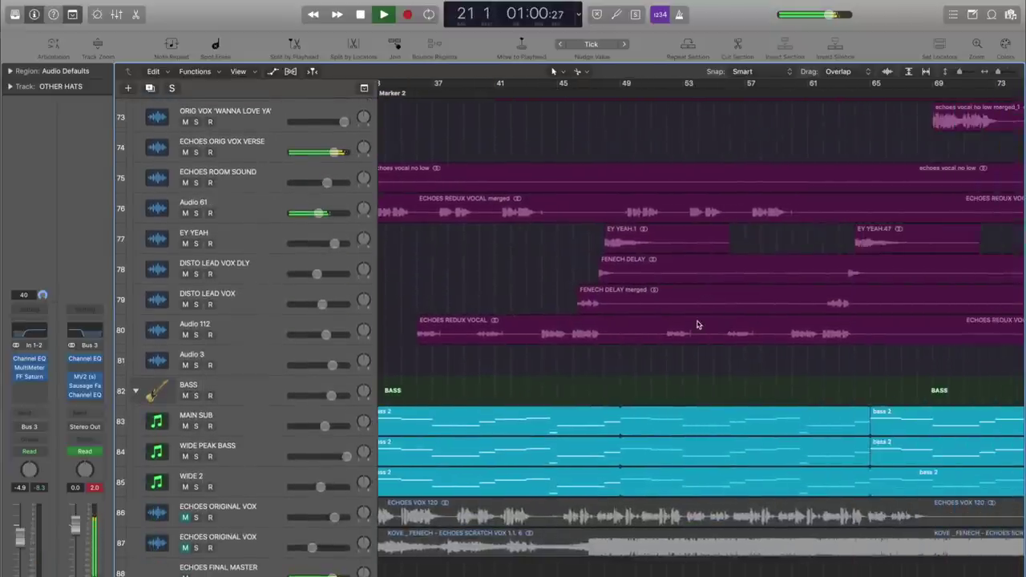
Review the drum tracks, expand the SURF CHORD BUS stack and look through the guitar tracks.
{"action": "scroll", "coordinate": [721, 326], "scroll_direction": "up", "scroll_amount": 20}
{"action": "scroll", "coordinate": [696, 325], "scroll_direction": "up", "scroll_amount": 7}
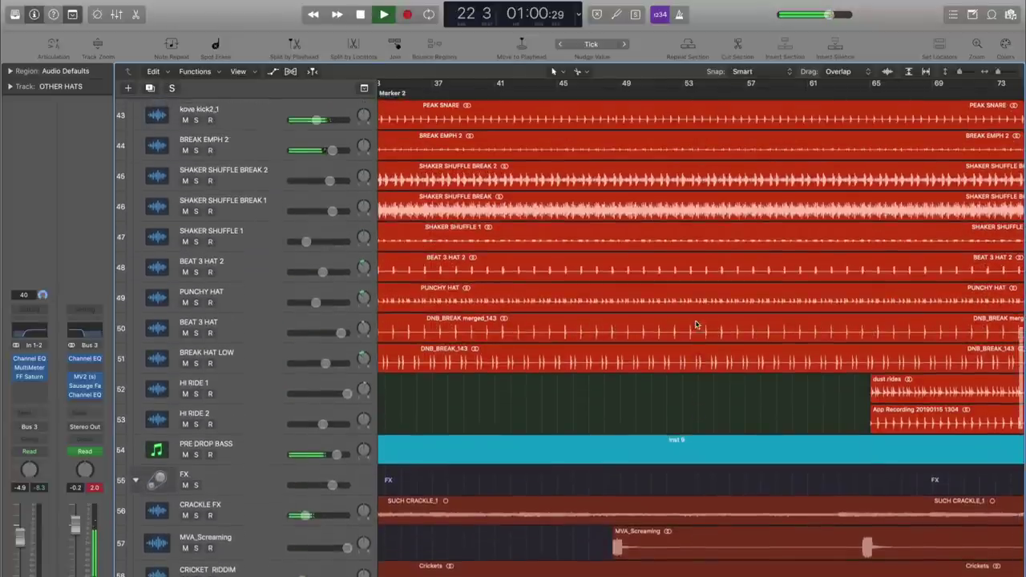
{"action": "scroll", "coordinate": [696, 324], "scroll_direction": "right", "scroll_amount": 2}
{"action": "scroll", "coordinate": [457, 406], "scroll_direction": "up", "scroll_amount": 20}
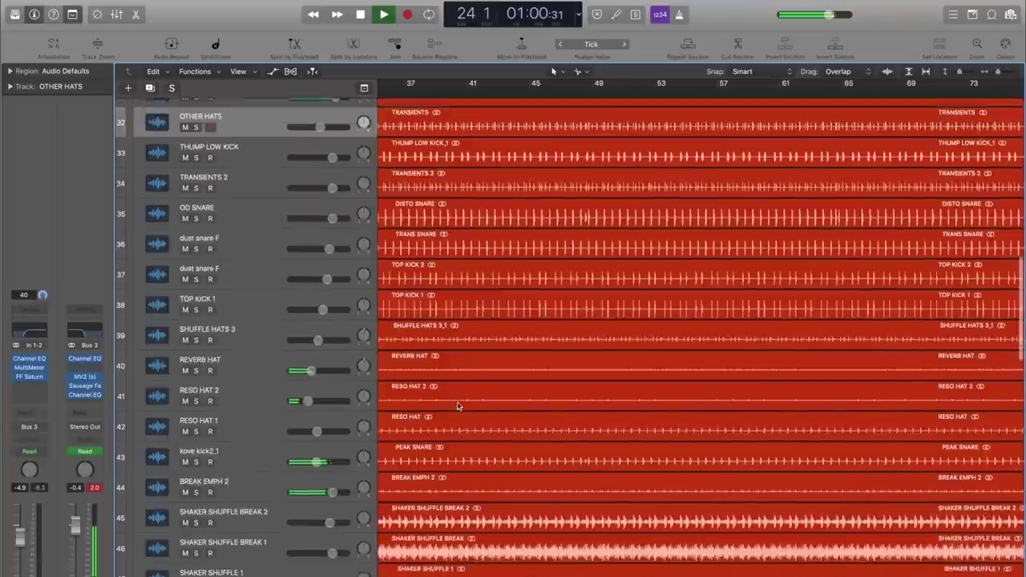
{"action": "scroll", "coordinate": [456, 406], "scroll_direction": "right", "scroll_amount": 3}
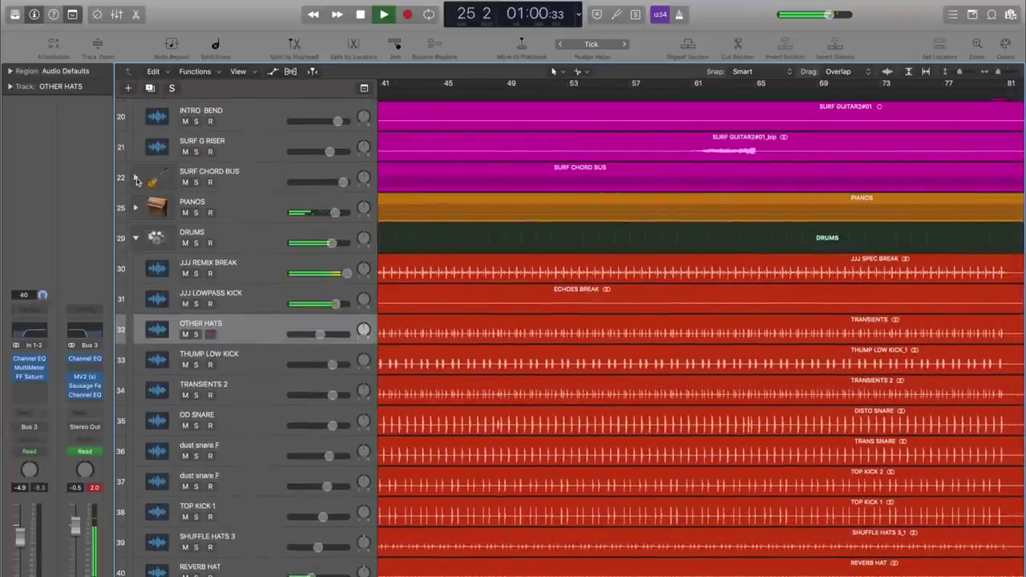
{"action": "left_click", "coordinate": [136, 179]}
{"action": "scroll", "coordinate": [609, 203], "scroll_direction": "right", "scroll_amount": 5}
{"action": "scroll", "coordinate": [609, 203], "scroll_direction": "up", "scroll_amount": 5}
{"action": "scroll", "coordinate": [610, 203], "scroll_direction": "up", "scroll_amount": 2}
{"action": "scroll", "coordinate": [609, 202], "scroll_direction": "left", "scroll_amount": 3}
{"action": "scroll", "coordinate": [609, 203], "scroll_direction": "left", "scroll_amount": 6}
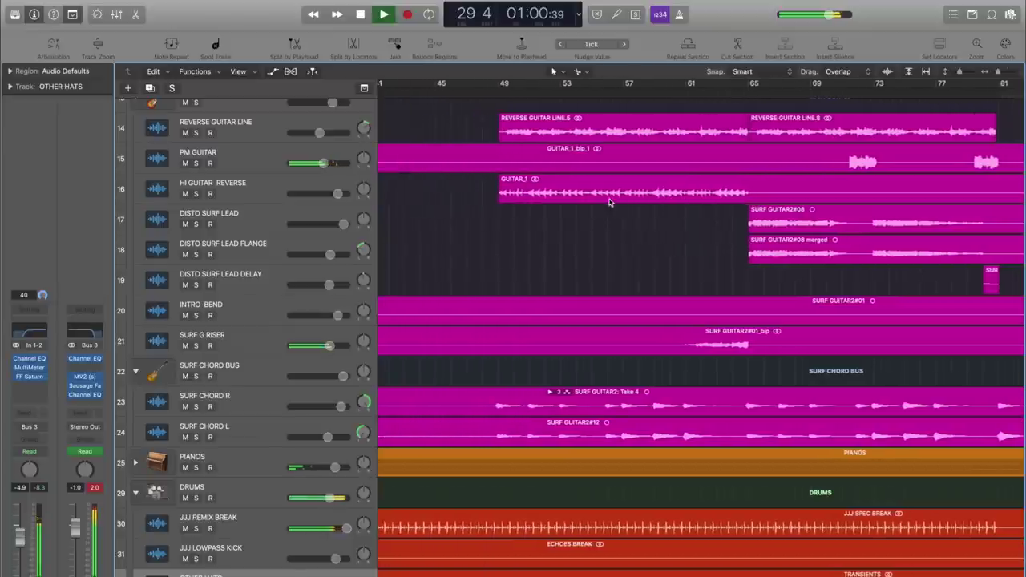
{"action": "scroll", "coordinate": [609, 203], "scroll_direction": "right", "scroll_amount": 4}
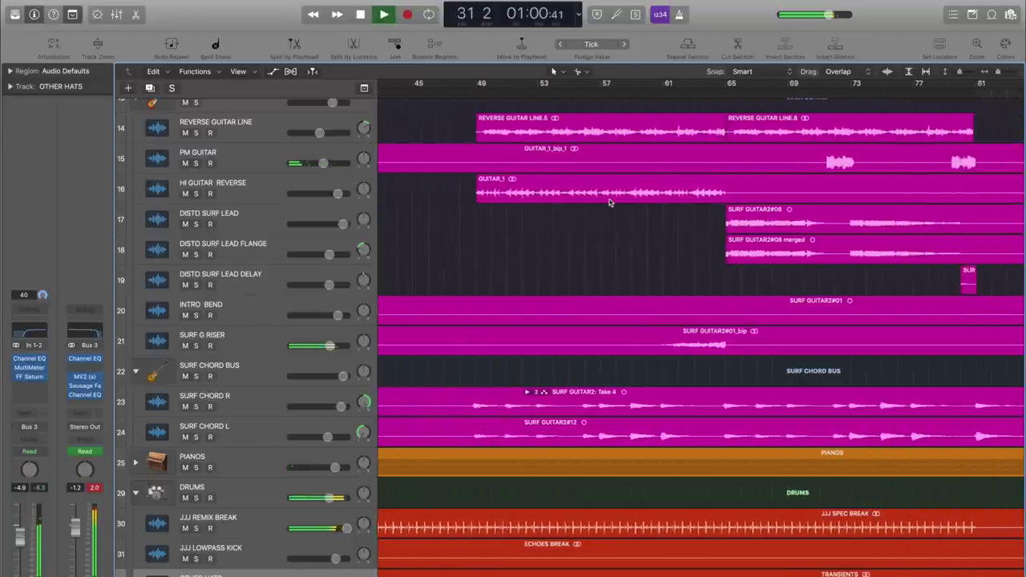
Expand the PIANOS stack and follow the playback through the guitar and piano tracks.
{"action": "scroll", "coordinate": [585, 264], "scroll_direction": "down", "scroll_amount": 4}
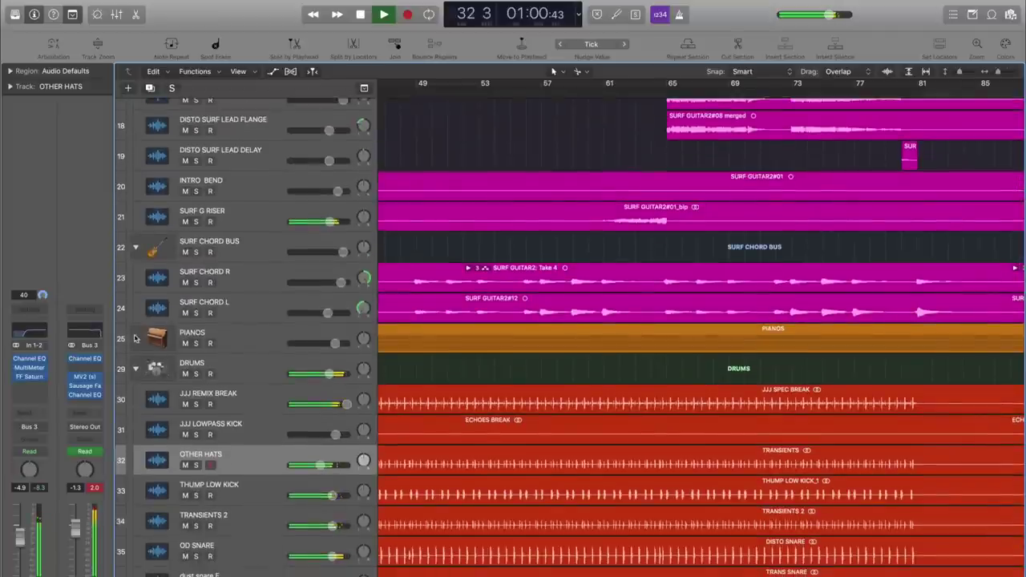
{"action": "left_click", "coordinate": [135, 338]}
{"action": "scroll", "coordinate": [551, 298], "scroll_direction": "left", "scroll_amount": 10}
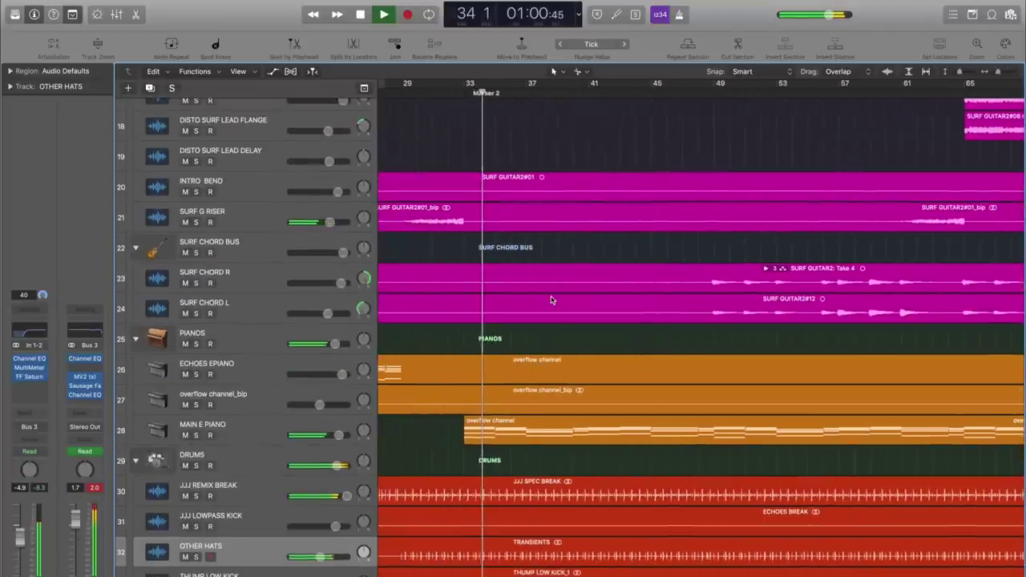
{"action": "scroll", "coordinate": [551, 300], "scroll_direction": "right", "scroll_amount": 2}
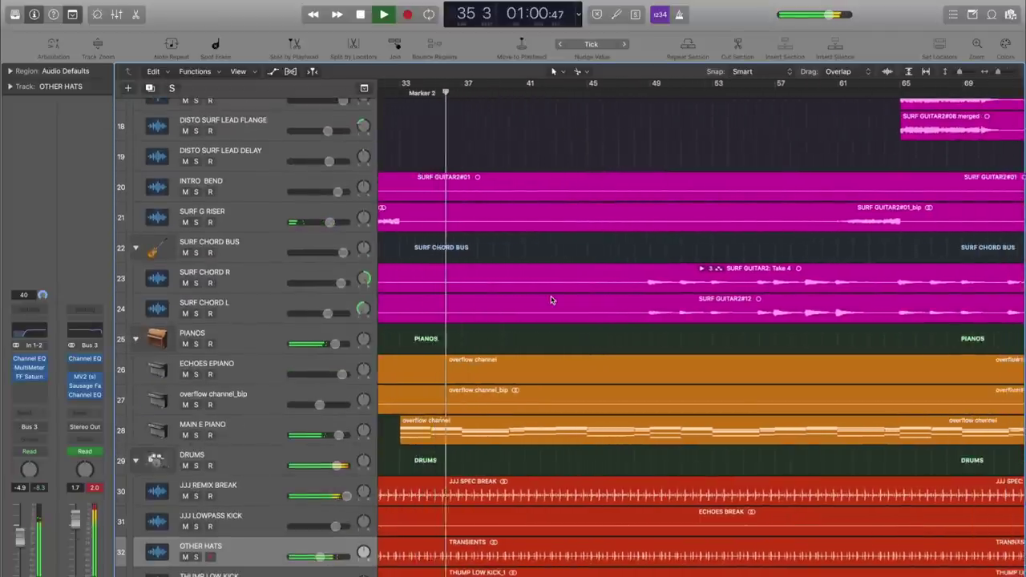
{"action": "scroll", "coordinate": [551, 300], "scroll_direction": "right", "scroll_amount": 2}
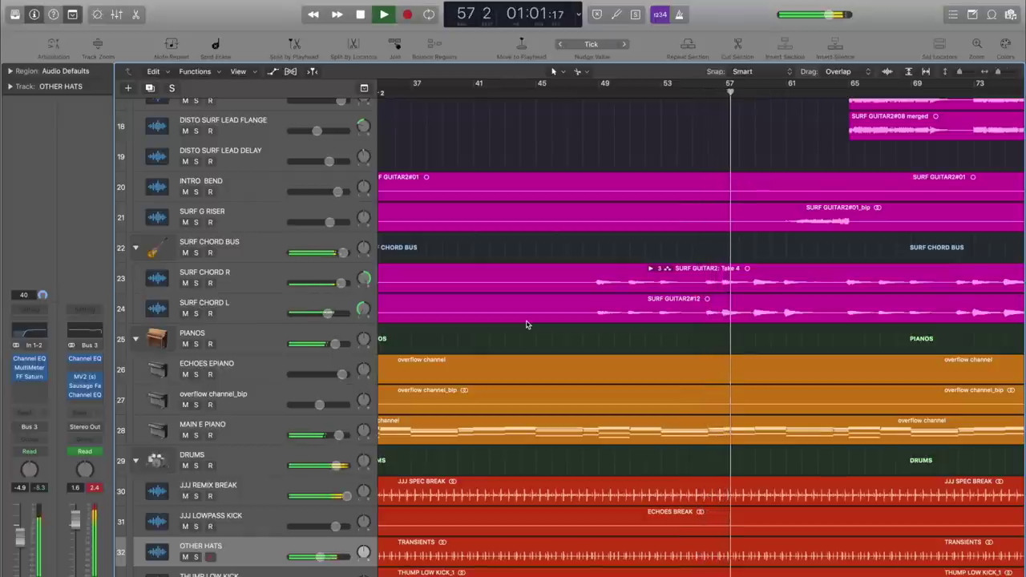
{"action": "scroll", "coordinate": [527, 325], "scroll_direction": "right", "scroll_amount": 5}
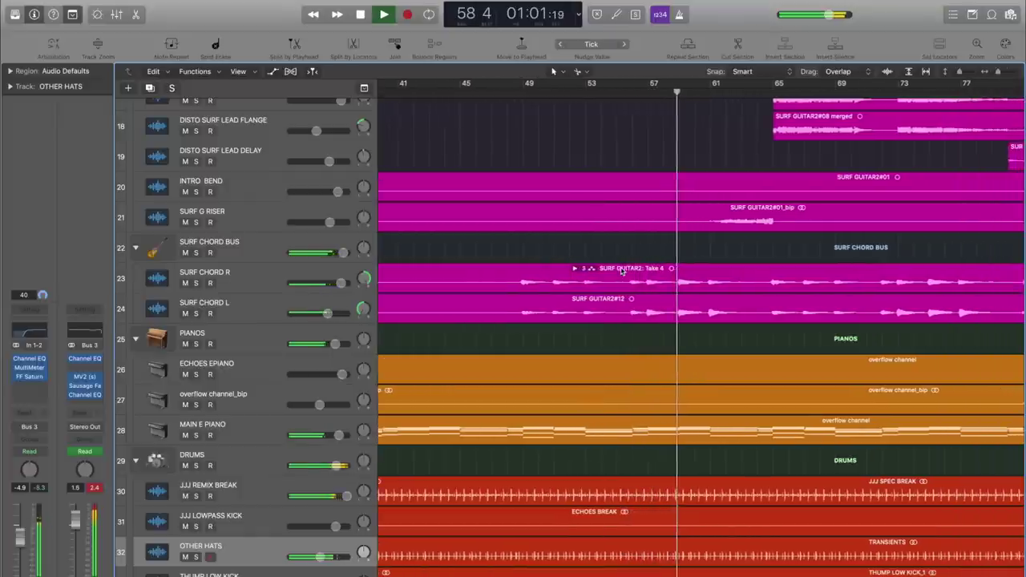
{"action": "scroll", "coordinate": [577, 297], "scroll_direction": "up", "scroll_amount": 3}
{"action": "scroll", "coordinate": [621, 271], "scroll_direction": "right", "scroll_amount": 2}
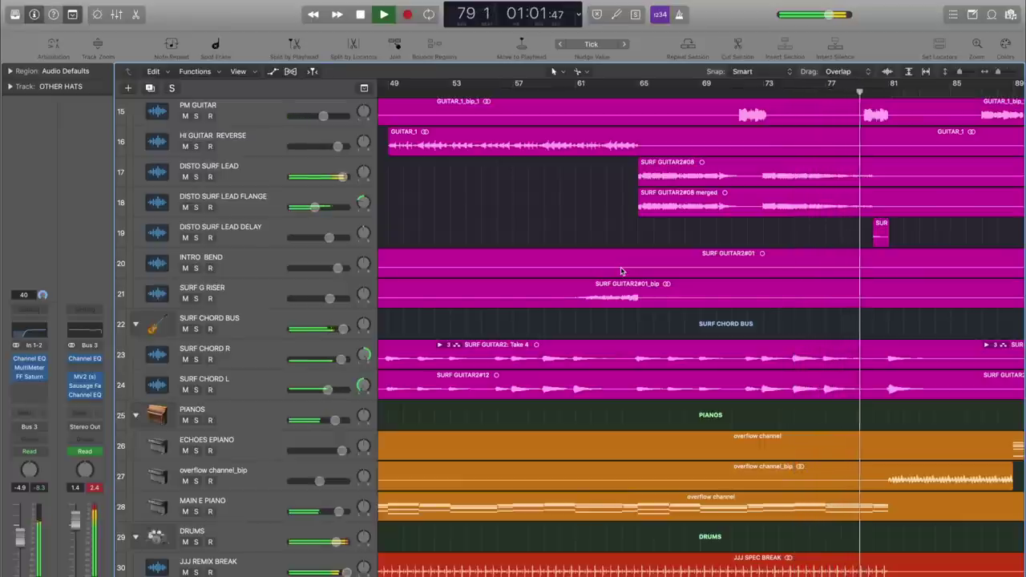
{"action": "scroll", "coordinate": [713, 325], "scroll_direction": "right", "scroll_amount": 5}
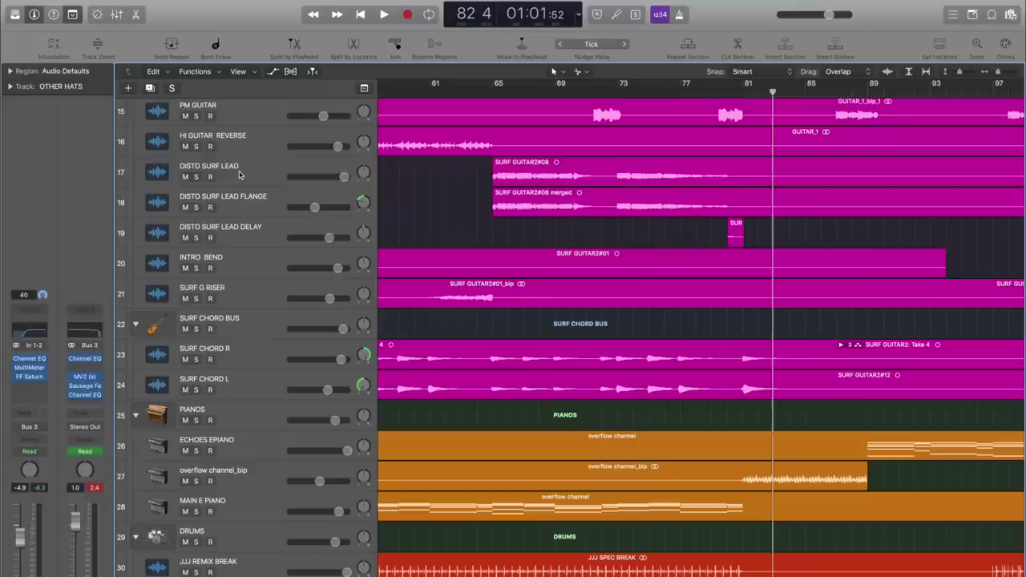
Set a cycle range over bars 65 to 85 and play DISTO SURF LEAD and DISTO SURF LEAD FLANGE soloed.
{"action": "left_click", "coordinate": [517, 165]}
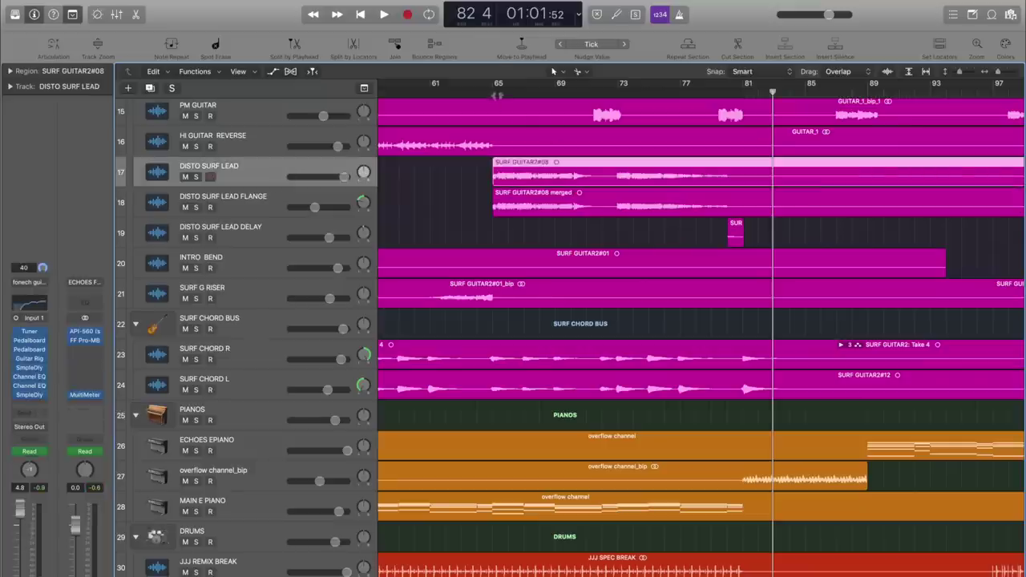
{"action": "left_click_drag", "start_coordinate": [497, 87], "coordinate": [823, 90]}
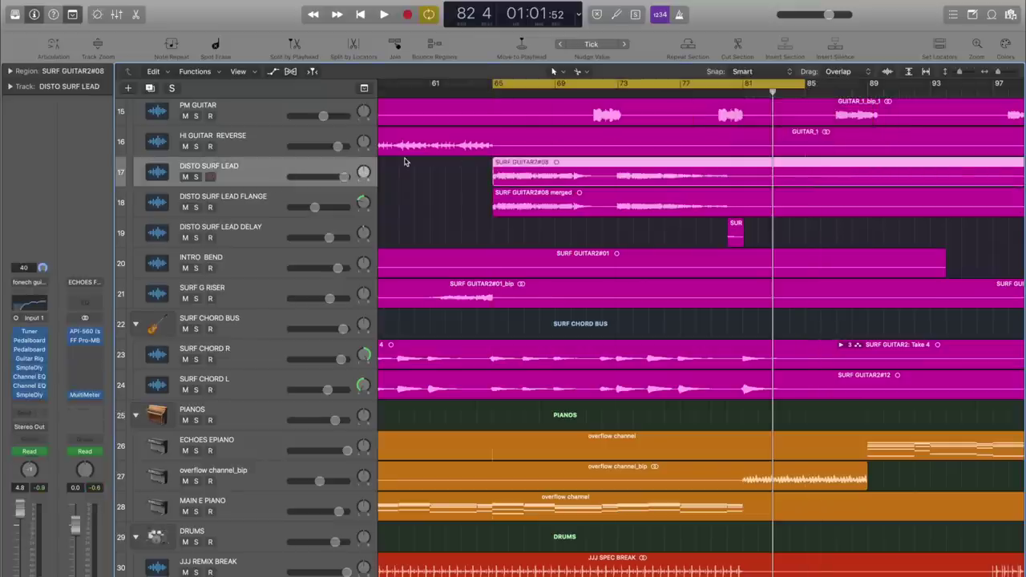
{"action": "left_click", "coordinate": [196, 207]}
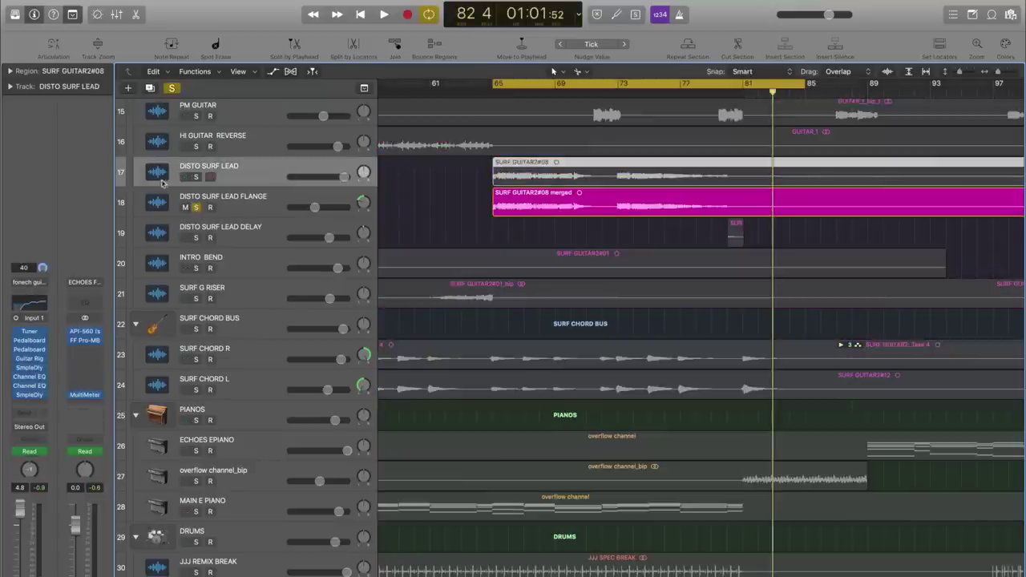
{"action": "left_click", "coordinate": [199, 178]}
{"action": "key", "text": "space"}
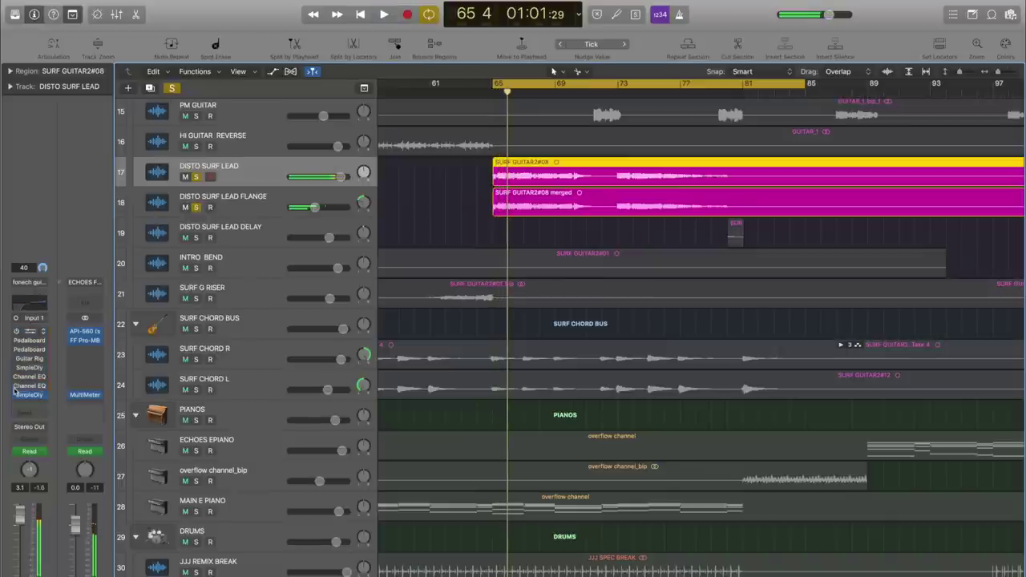
Remove the solo from DISTO SURF LEAD FLANGE and play DISTO SURF LEAD alone.
{"action": "left_click", "coordinate": [195, 207]}
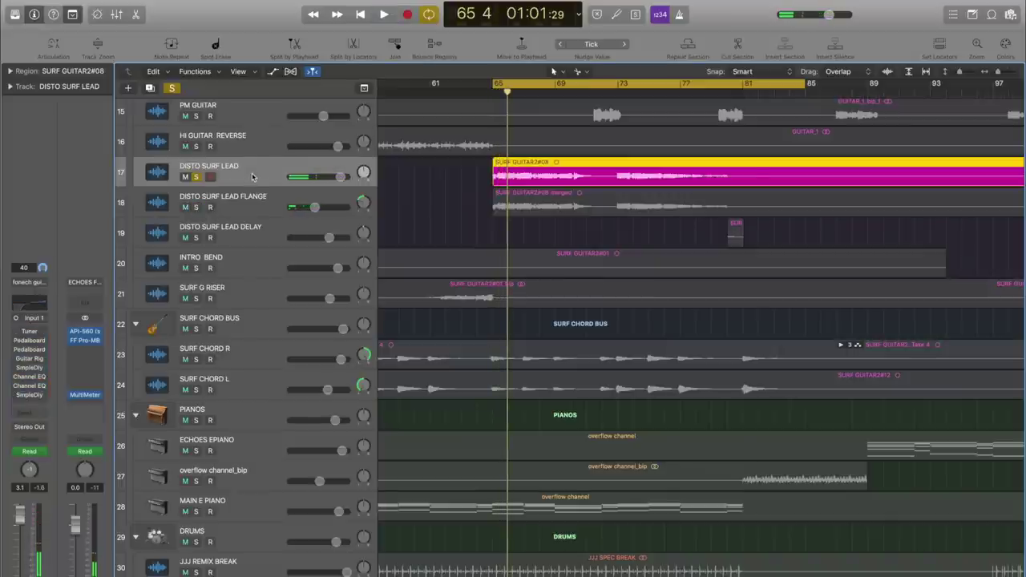
{"action": "key", "text": "space"}
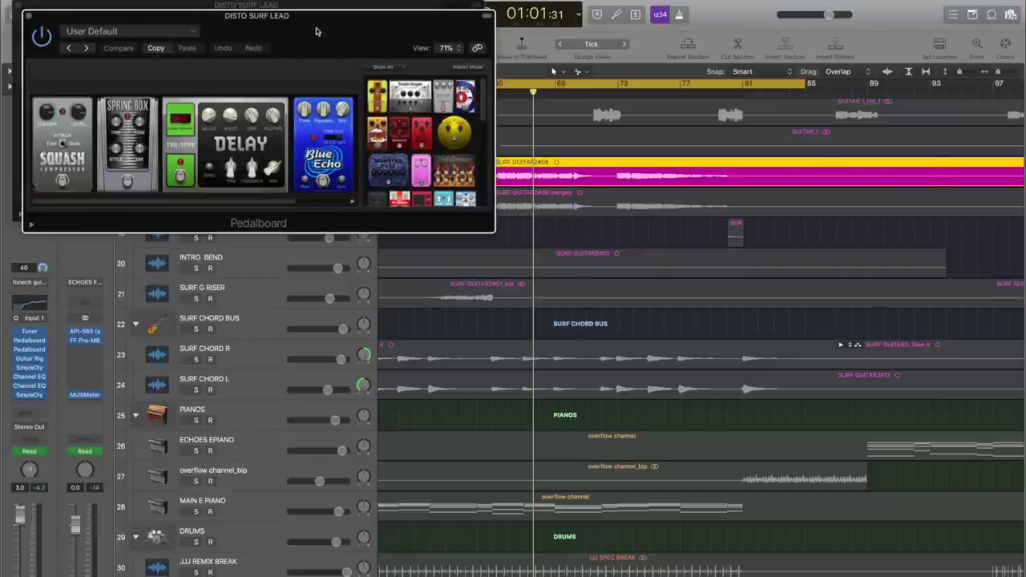
Place the two DISTO SURF LEAD Pedalboard windows side by side, view the second one's remaining pedals, and close the fuzz Pedalboard.
{"action": "left_click_drag", "start_coordinate": [316, 31], "coordinate": [799, 22]}
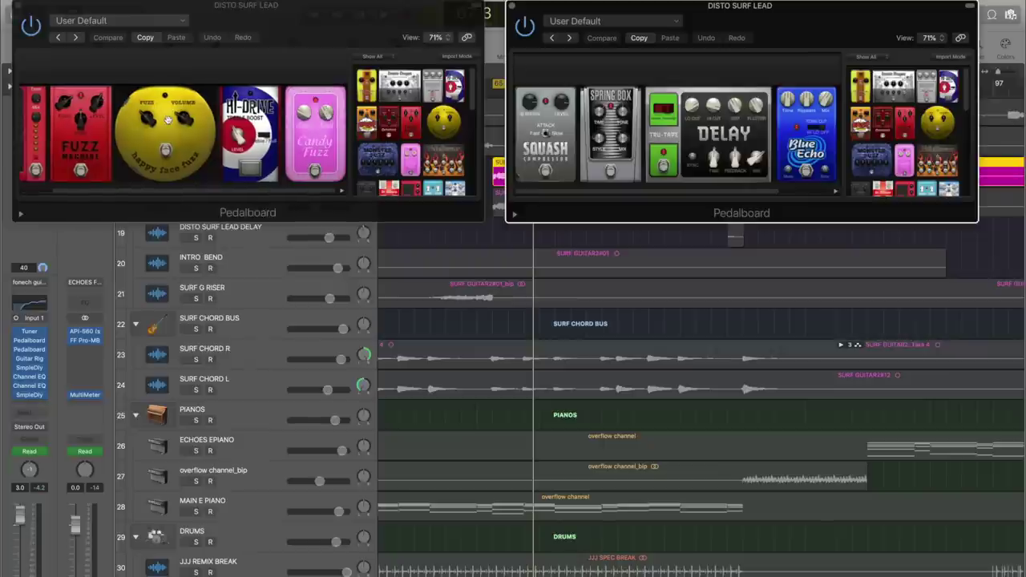
{"action": "scroll", "coordinate": [627, 98], "scroll_direction": "right", "scroll_amount": 3}
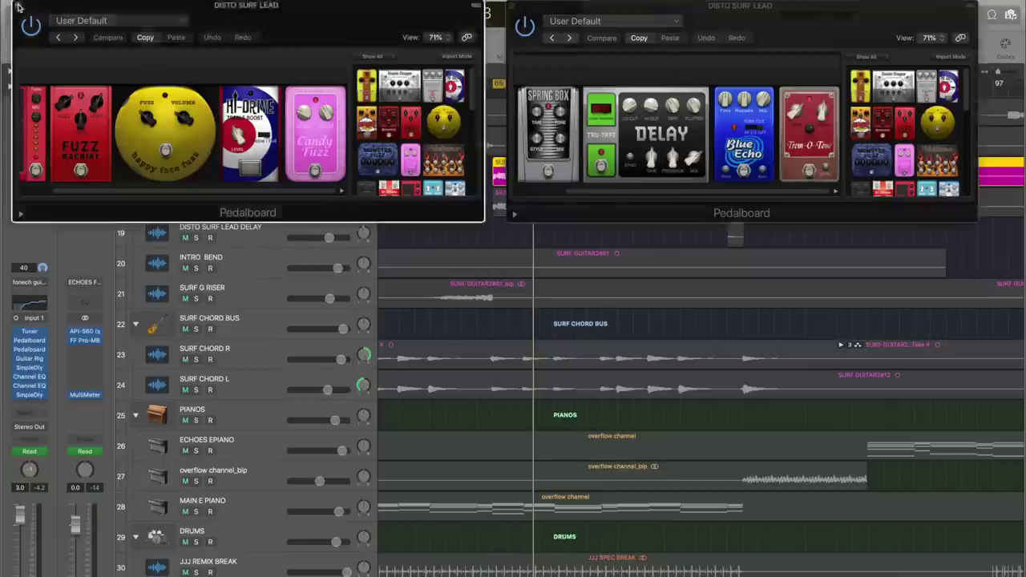
{"action": "key", "text": "super+w"}
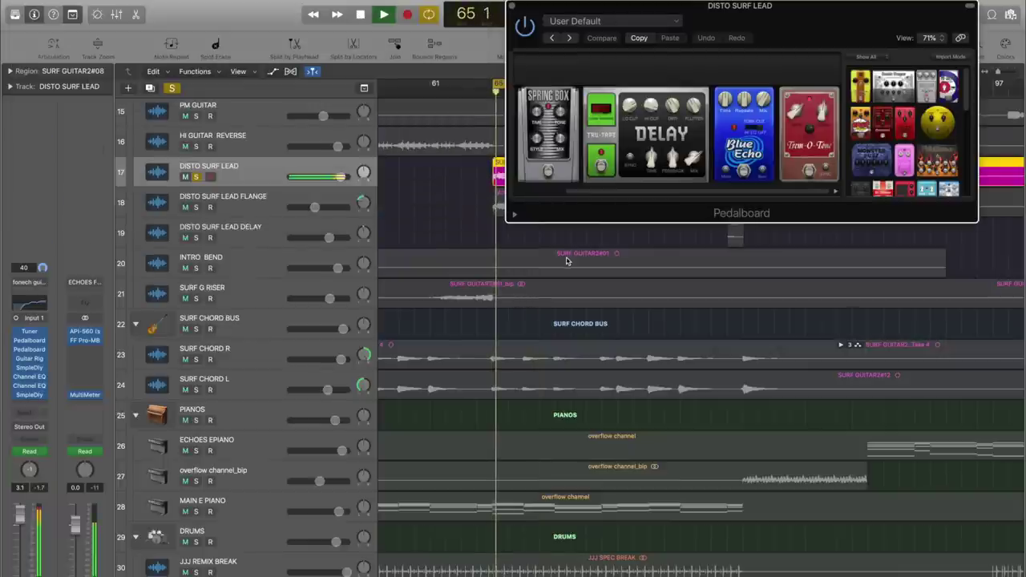
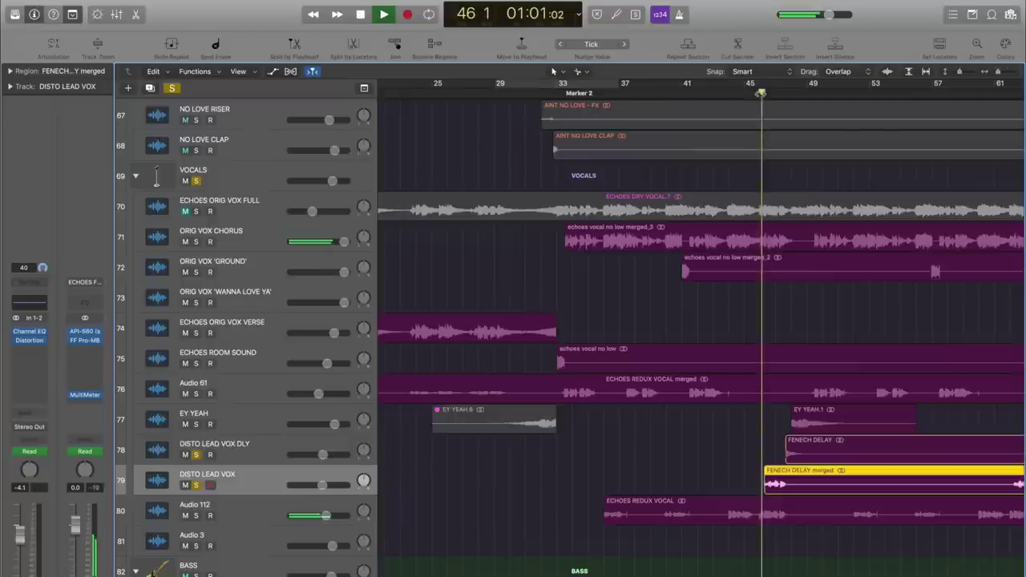
Clear the solo on the VOCALS stack and solo and select the MAIN E PIANO track.
{"action": "left_click", "coordinate": [196, 181]}
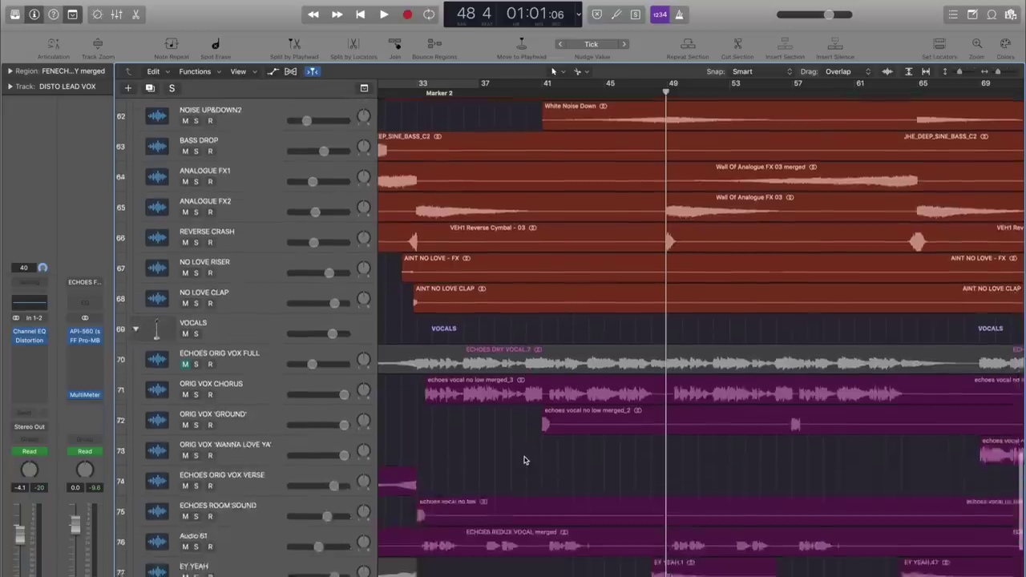
{"action": "scroll", "coordinate": [525, 460], "scroll_direction": "up", "scroll_amount": 10}
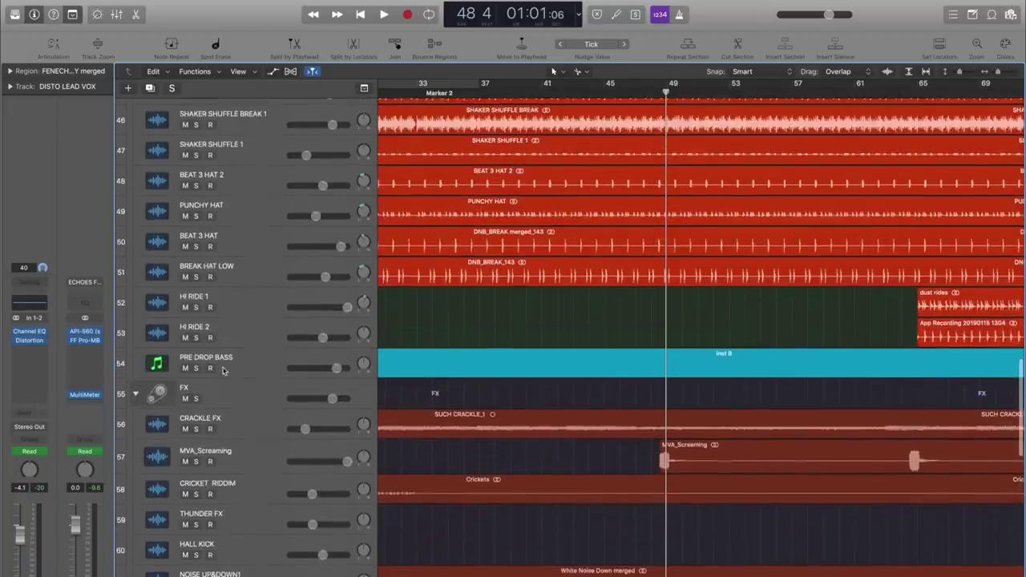
{"action": "scroll", "coordinate": [534, 392], "scroll_direction": "up", "scroll_amount": 10}
{"action": "scroll", "coordinate": [534, 392], "scroll_direction": "left", "scroll_amount": 3}
{"action": "left_click", "coordinate": [197, 379]}
{"action": "left_click", "coordinate": [240, 370]}
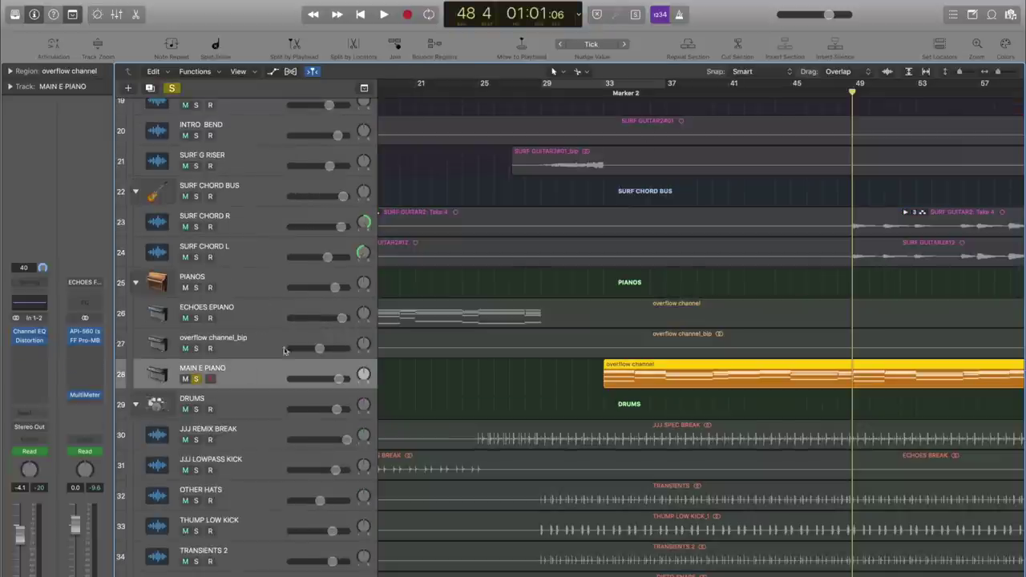
Play the soloed MAIN E PIANO from bar 33, stop playback and open its Rotor effect.
{"action": "double_click", "coordinate": [599, 93]}
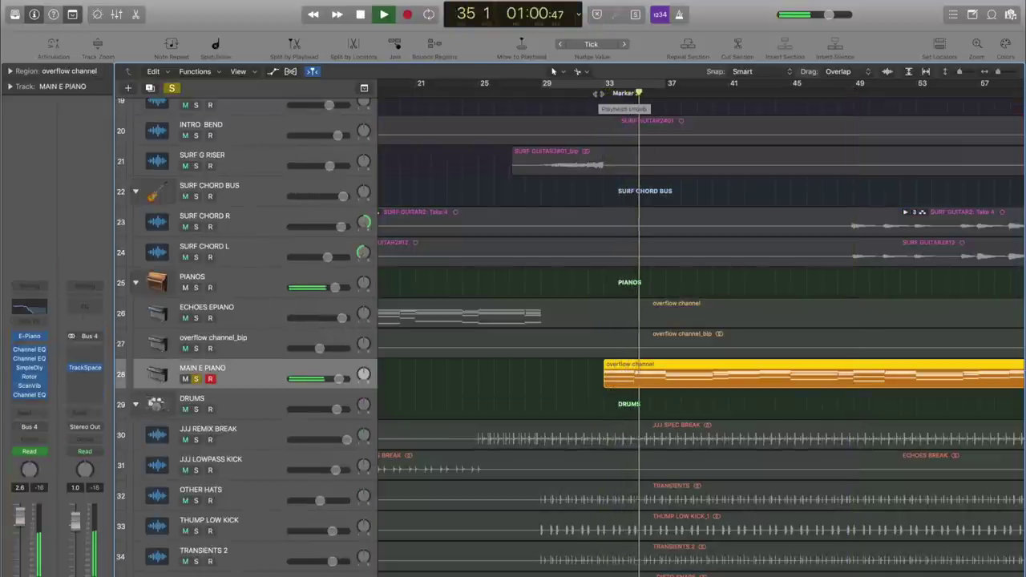
{"action": "key", "text": "space"}
{"action": "left_click", "coordinate": [30, 376]}
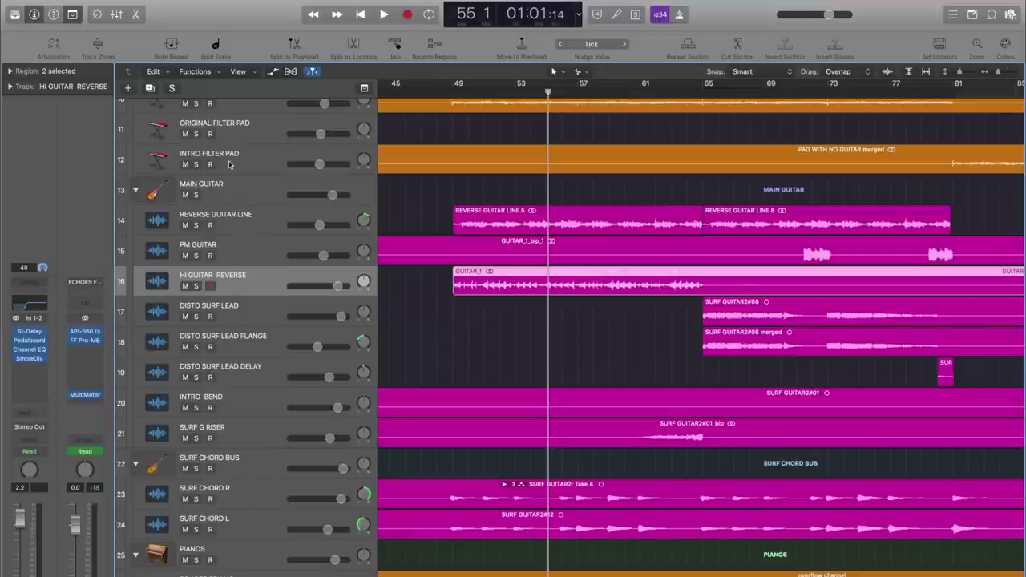
Audition the MAIN GUITAR stack soloed, adding the SURF CHORD BUS stack to the solo.
{"action": "left_click", "coordinate": [195, 195]}
{"action": "scroll", "coordinate": [449, 120], "scroll_direction": "left", "scroll_amount": 3}
{"action": "left_click", "coordinate": [511, 93]}
{"action": "left_click", "coordinate": [196, 468]}
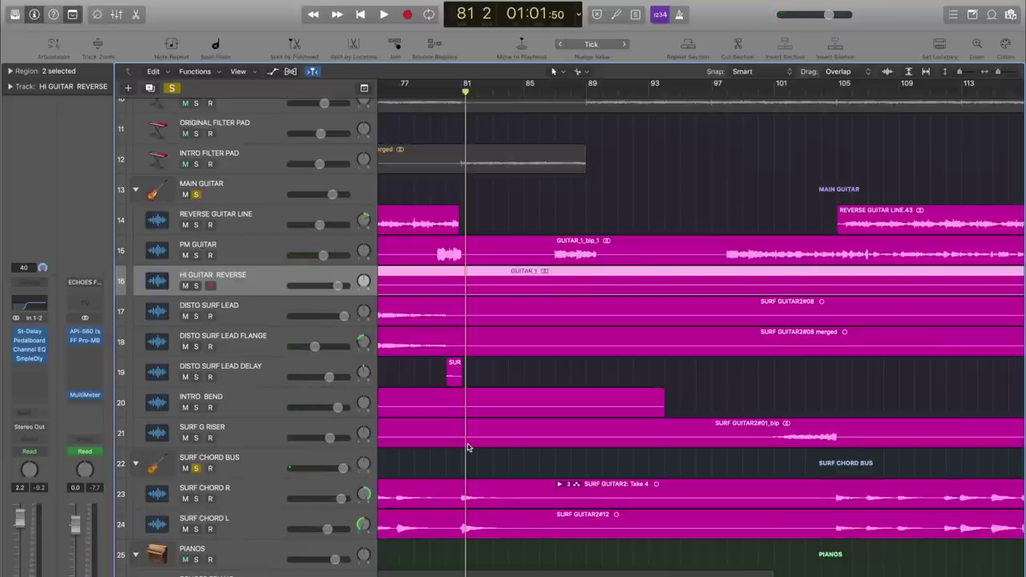
Clear all solos, solo the HI GUITAR REVERSE track and play it from bar 49.
{"action": "scroll", "coordinate": [469, 447], "scroll_direction": "left", "scroll_amount": 10}
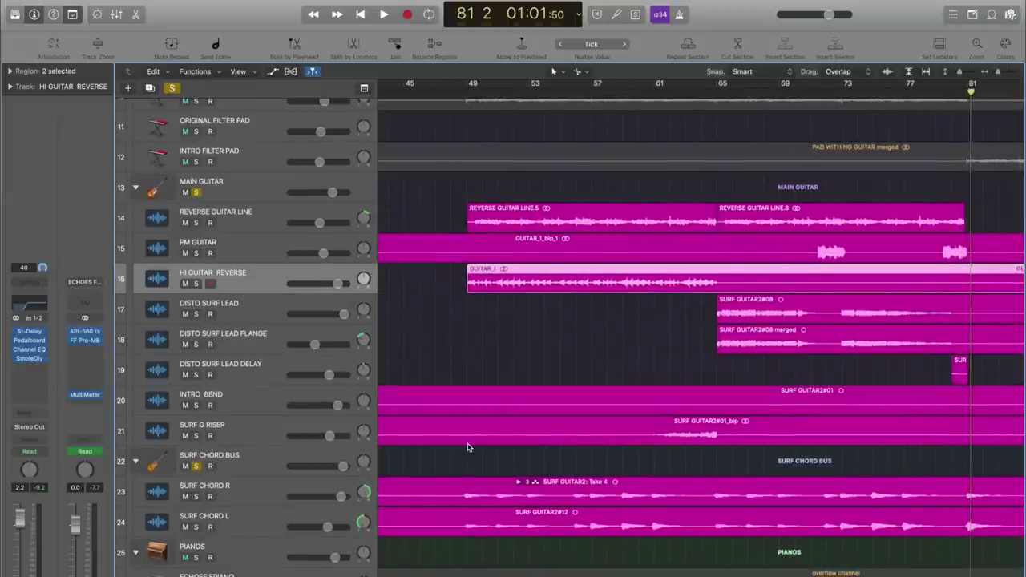
{"action": "left_click", "coordinate": [173, 88]}
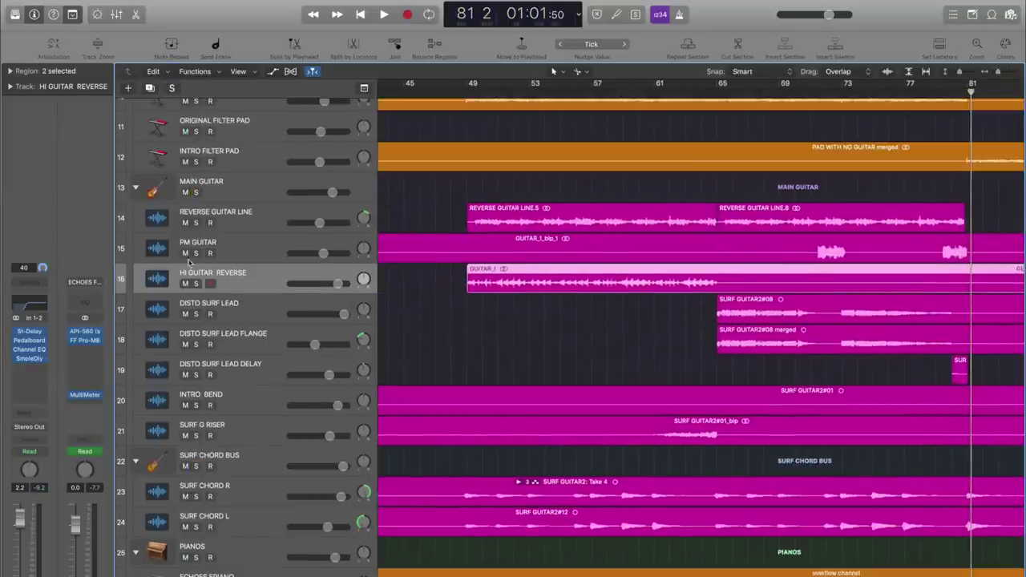
{"action": "left_click", "coordinate": [197, 285]}
{"action": "key", "text": "shift+space"}
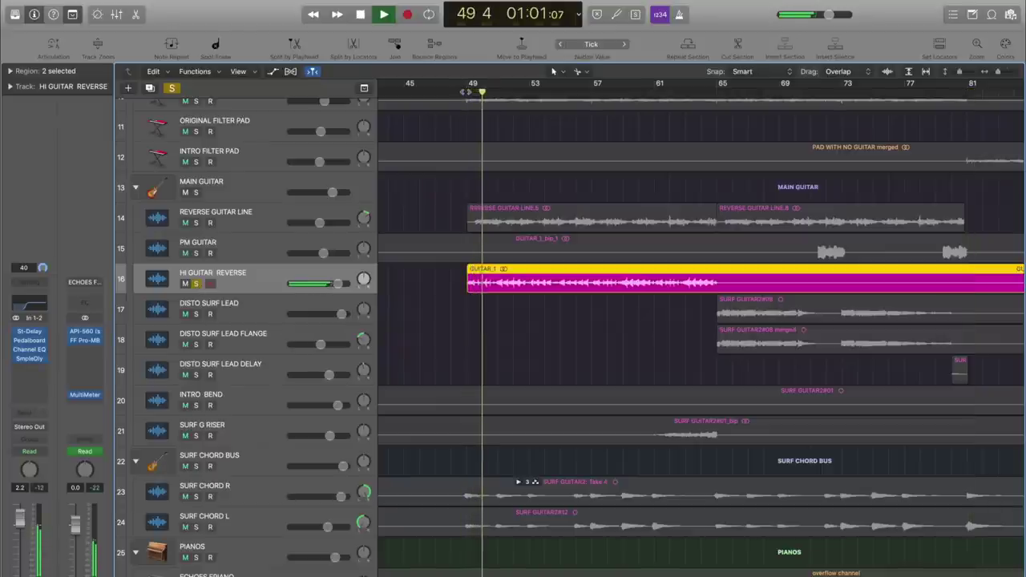
Select only the GUITAR_1 region on HI GUITAR REVERSE, show its region parameters including Reverse, and collapse them again.
{"action": "left_click", "coordinate": [11, 72]}
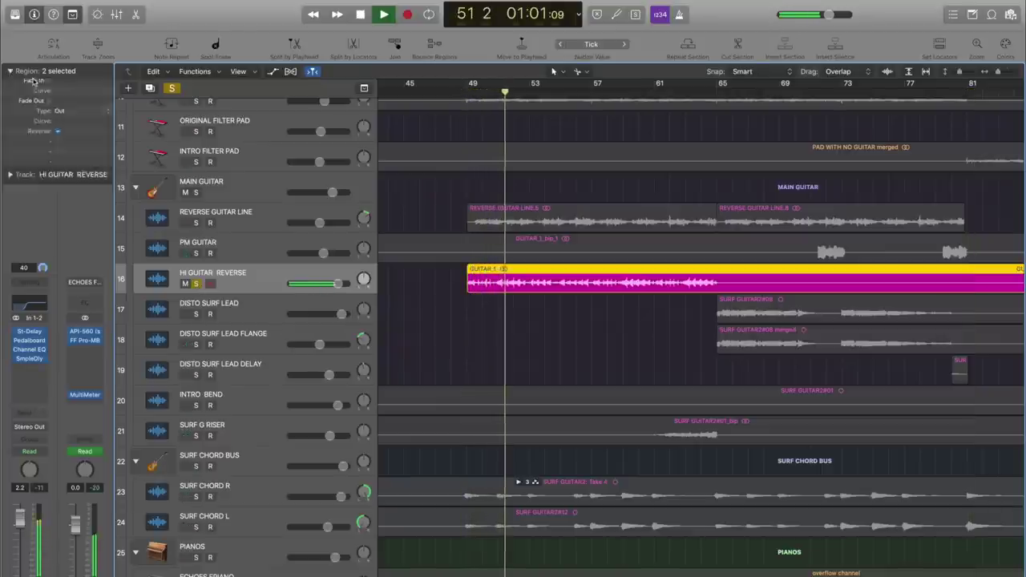
{"action": "left_click", "coordinate": [484, 290]}
{"action": "left_click", "coordinate": [485, 291]}
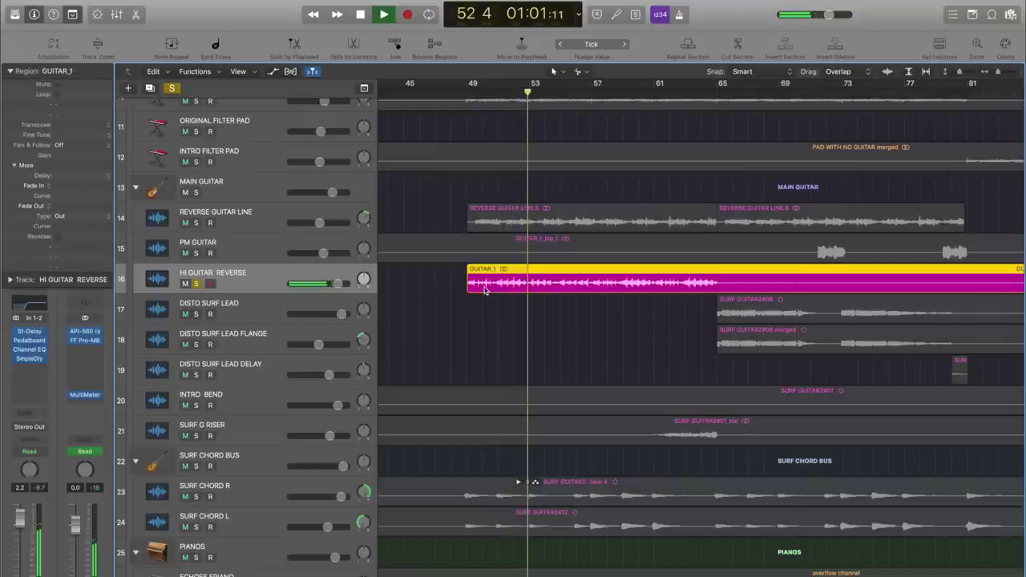
{"action": "left_click", "coordinate": [10, 71]}
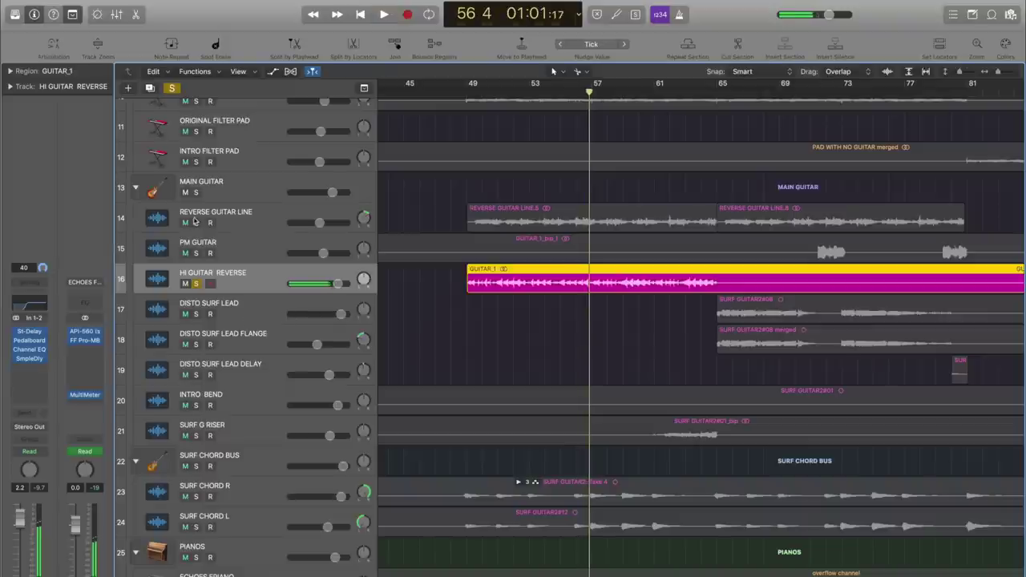
Switch the solo from the HI GUITAR REVERSE track to the REVERSE GUITAR LINE track.
{"action": "left_click", "coordinate": [194, 222]}
{"action": "left_click", "coordinate": [196, 283]}
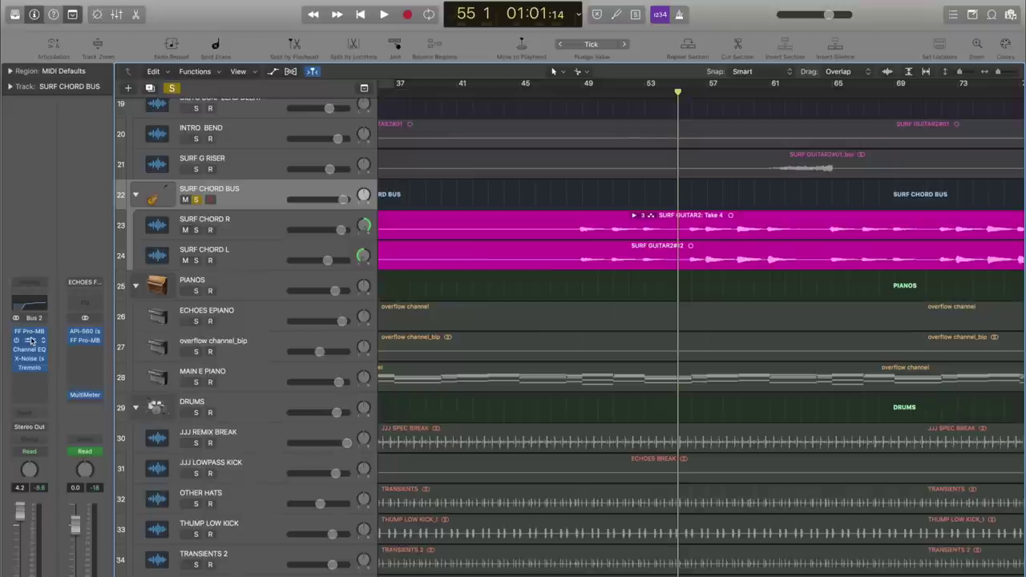
Inspect the Pedalboard and Channel EQ on SURF CHORD BUS, moving the Channel EQ window clear of the channel strips.
{"action": "left_click", "coordinate": [30, 341]}
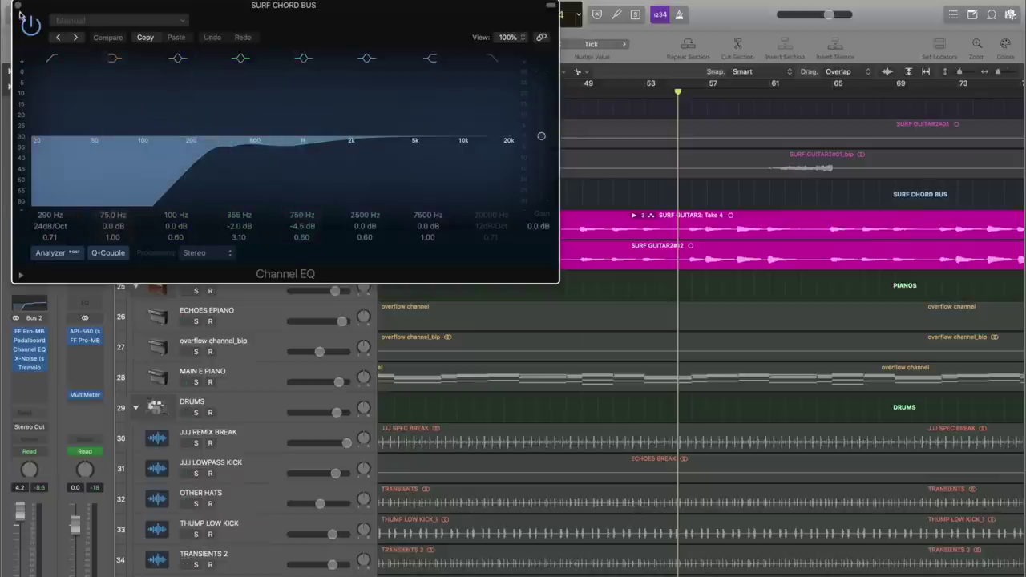
{"action": "left_click_drag", "start_coordinate": [64, 14], "coordinate": [268, 20]}
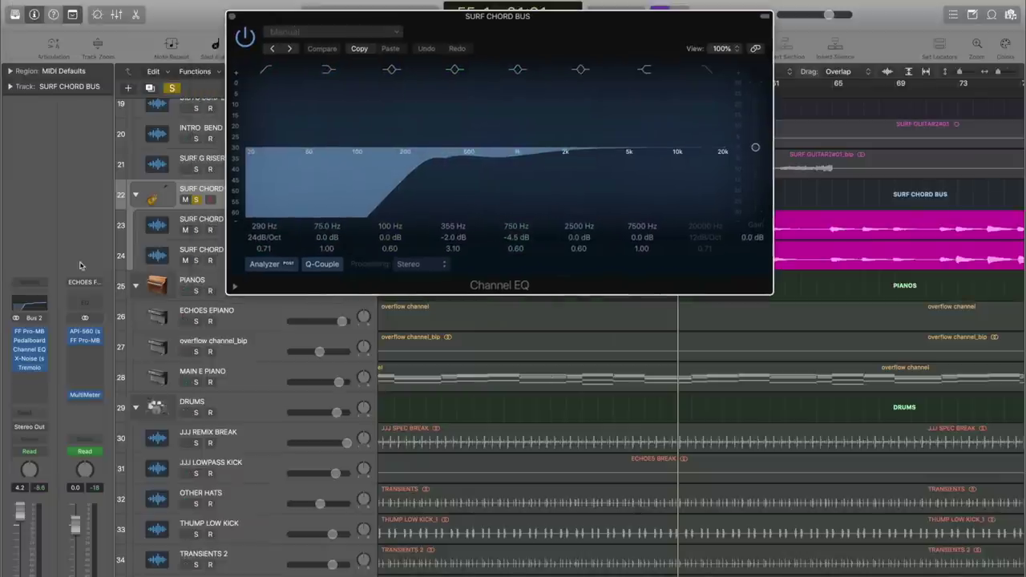